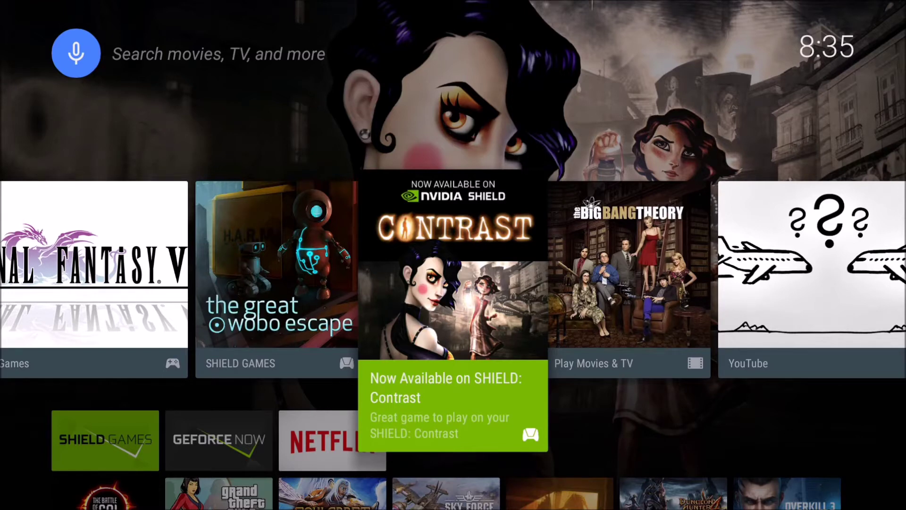
Move down to the Apps row and over to the Google Play Store tile.
key(Down)
key(Down)
key(Down)
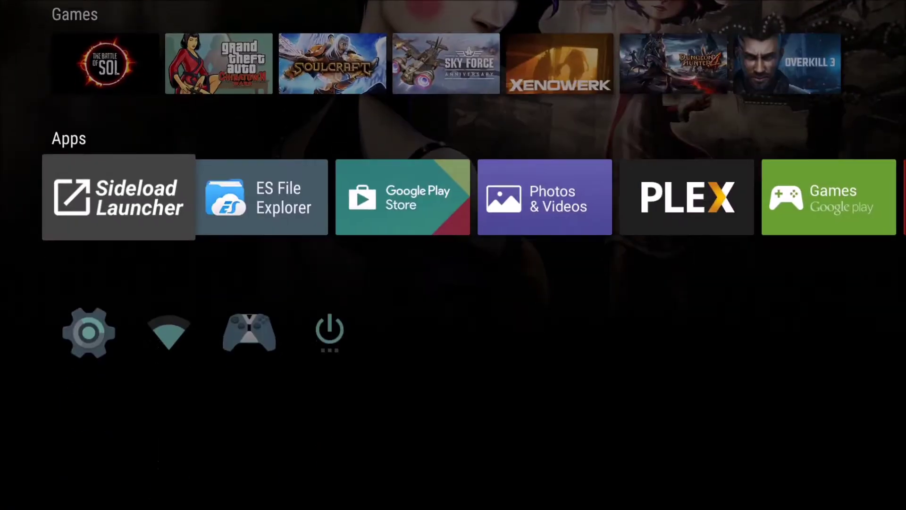
key(Right)
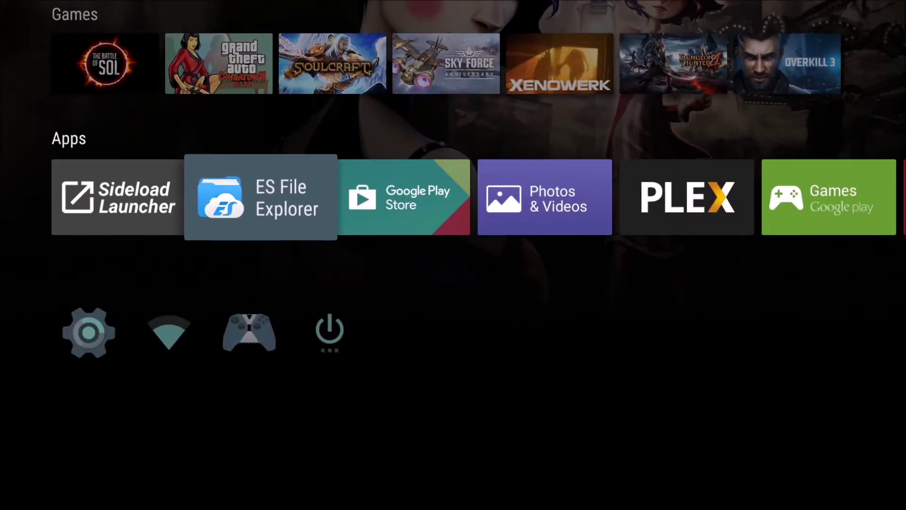
key(Right)
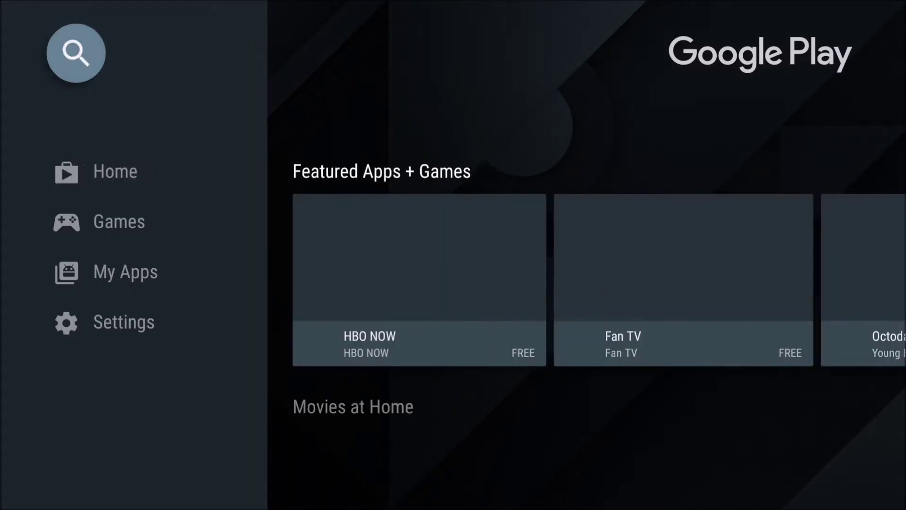
Spell 'sidelo' into the Play Store search with the on-screen keyboard.
key(Return)
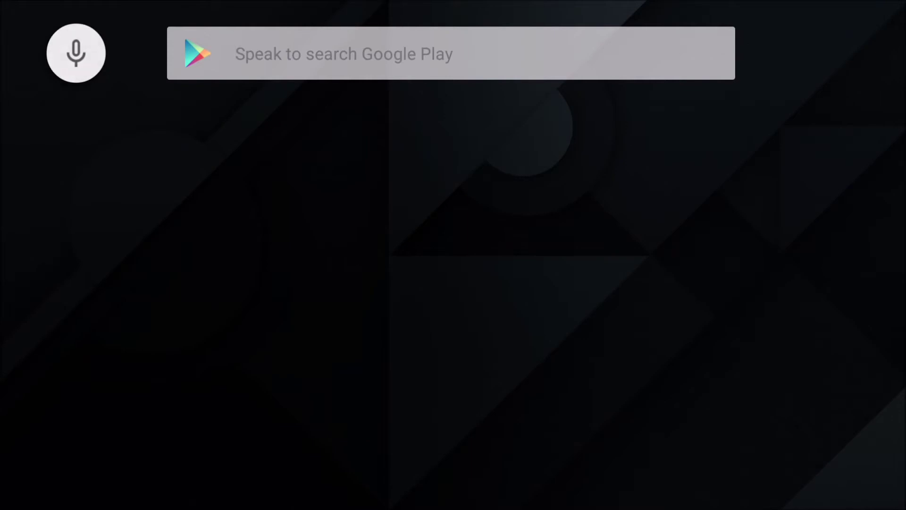
key(Down)
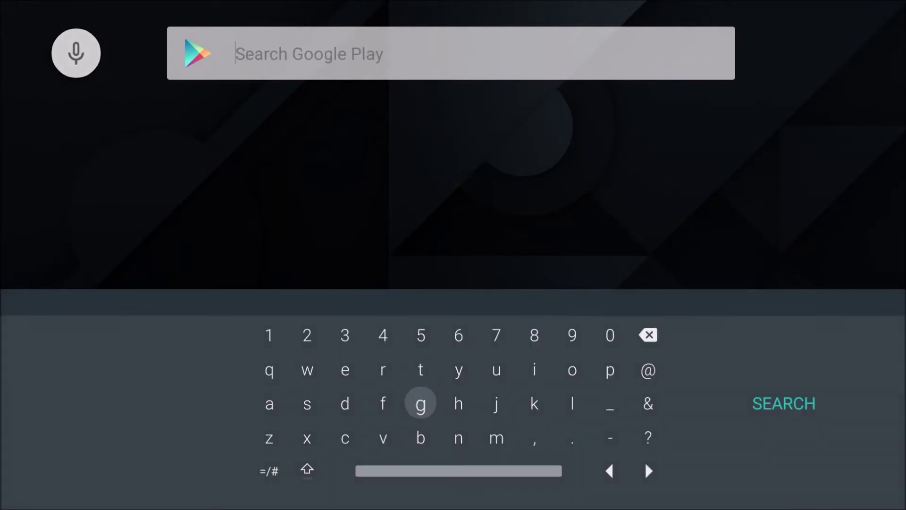
key(Left)
key(Left)
key(Left)
key(Return)
key(Up)
key(Right)
key(Right)
key(Right)
key(Right)
key(Right)
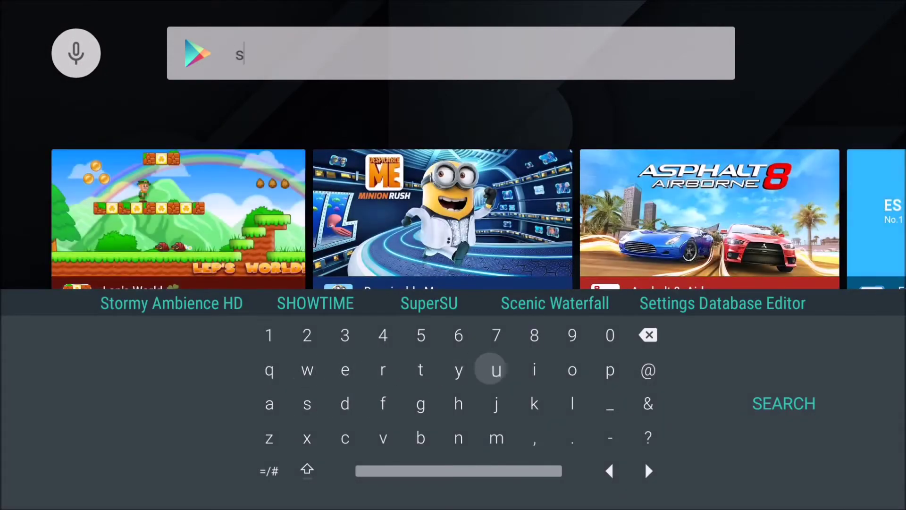
key(Right)
key(Return)
key(Left)
key(Left)
key(Left)
key(Left)
key(Left)
key(Down)
key(Return)
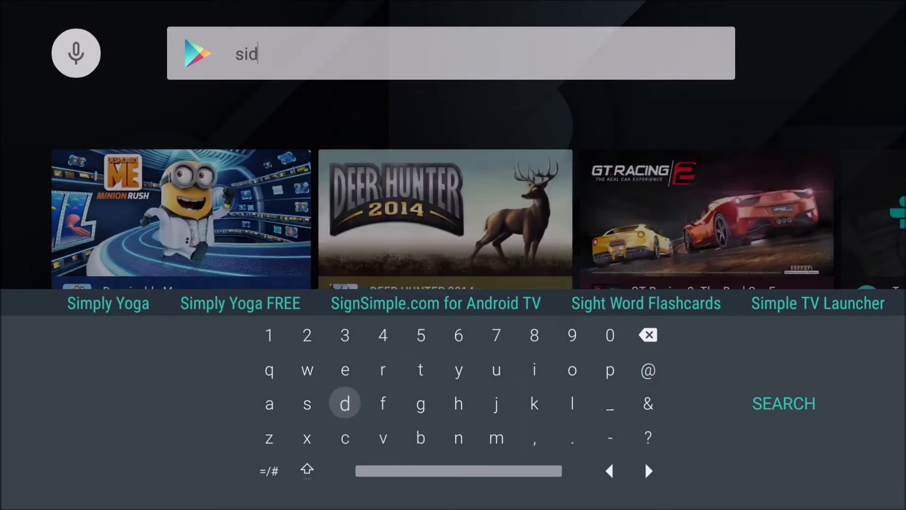
key(Up)
key(Return)
key(Right)
key(Right)
key(Right)
key(Right)
key(Right)
key(Right)
key(Down)
key(Return)
key(Up)
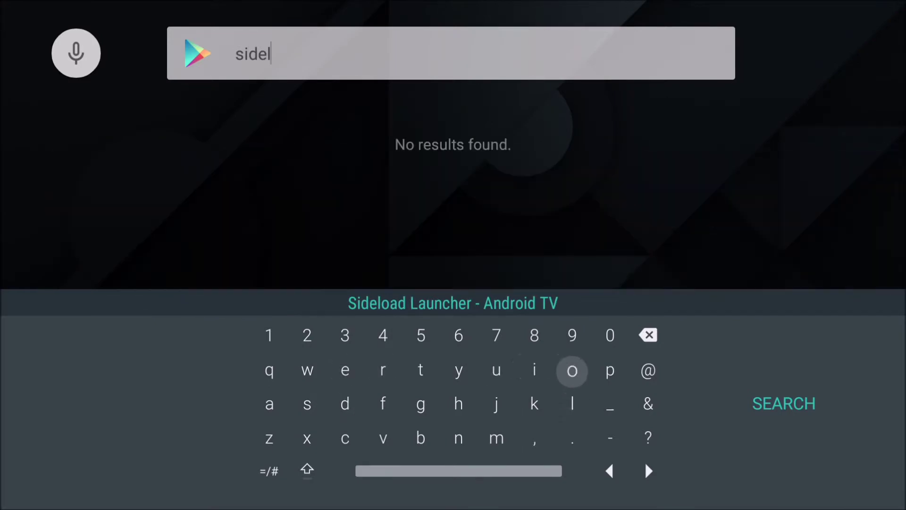
key(Return)
key(Left)
key(Left)
key(Left)
key(Left)
key(Left)
key(Left)
key(Left)
Pick the Sideload Launcher - Android TV suggestion, then return to it on the home screen.
key(Up)
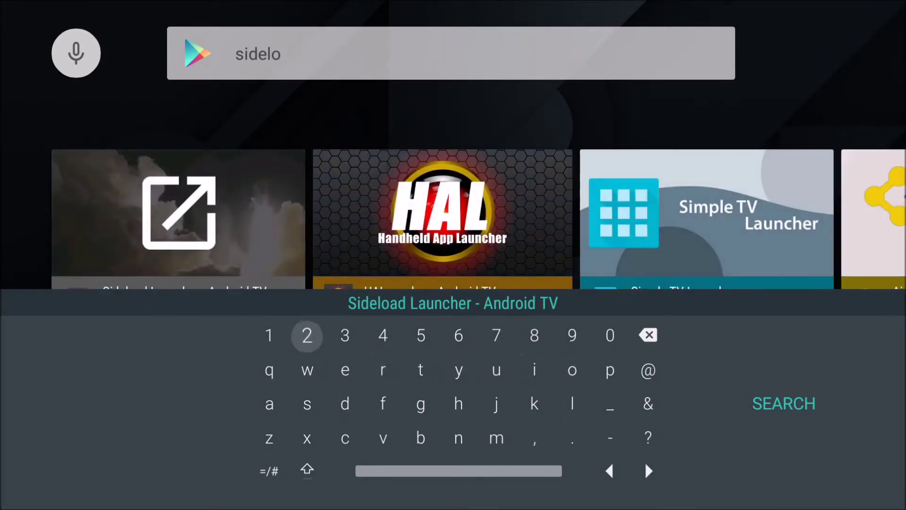
key(Up)
key(Return)
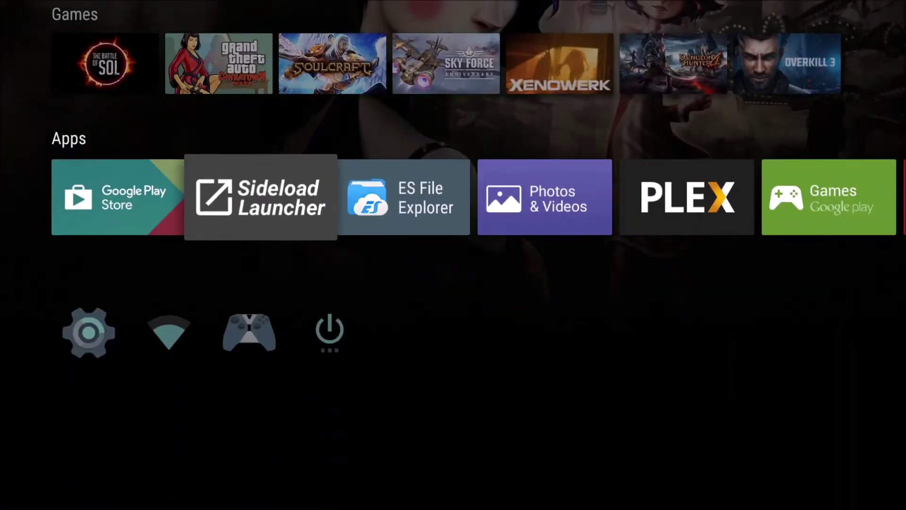
key(Right)
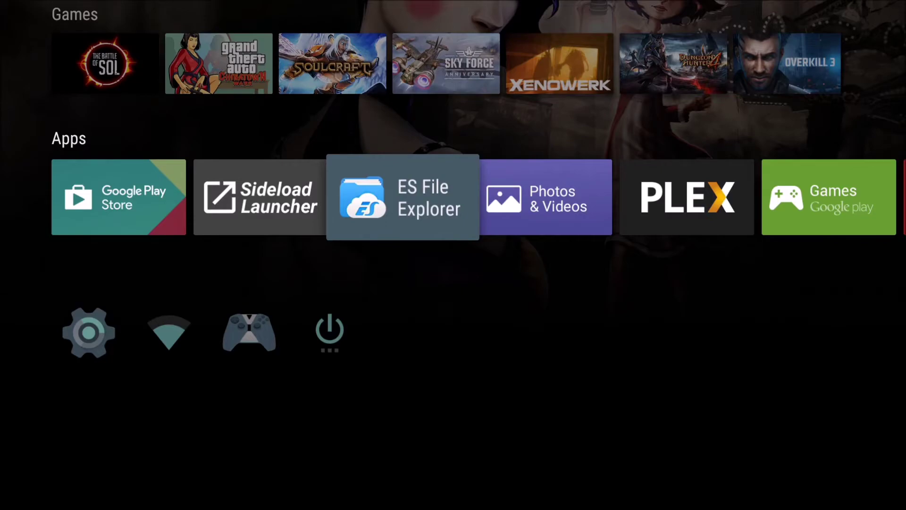
Launch ES File Explorer and open its Google sidebar bookmark.
key(Return)
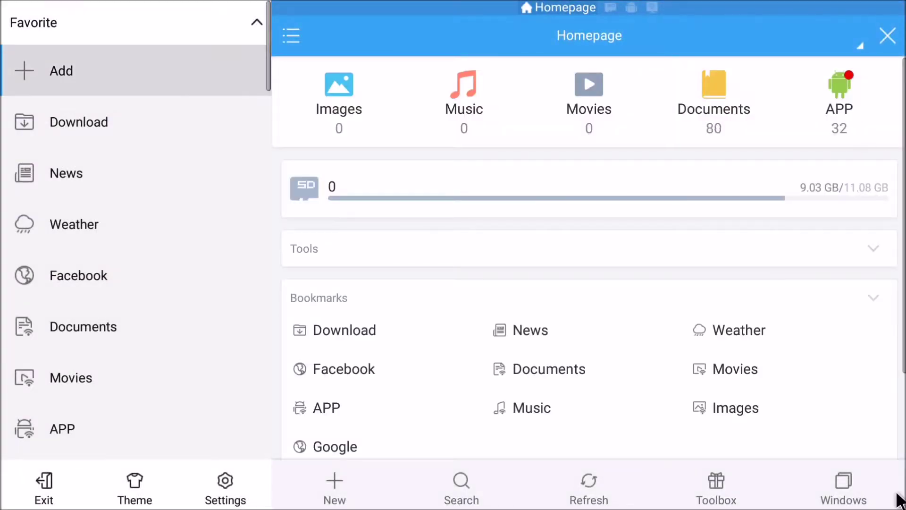
key(Down)
key(Down)
key(Down)
key(Down)
key(Down)
key(Down)
key(Down)
key(Down)
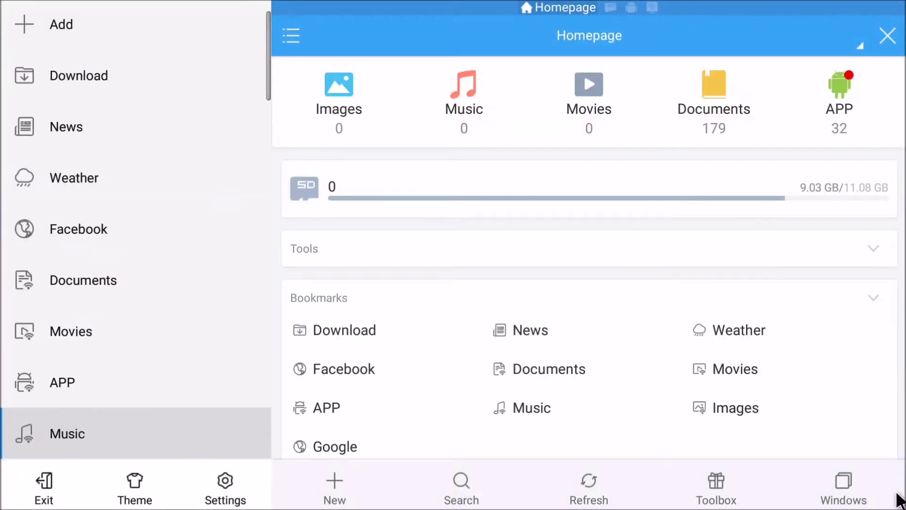
key(Down)
key(Down)
key(Return)
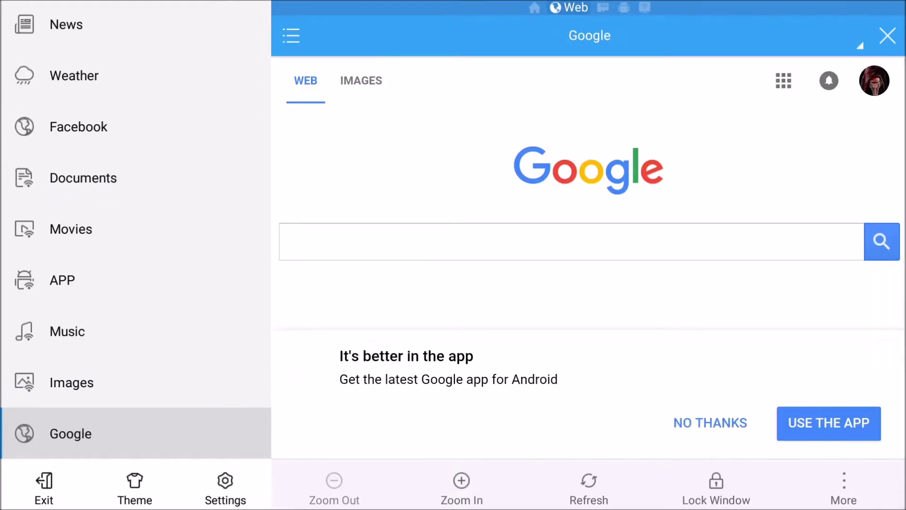
Search Google for 'google play' and open the Google Play store result.
click(477, 241)
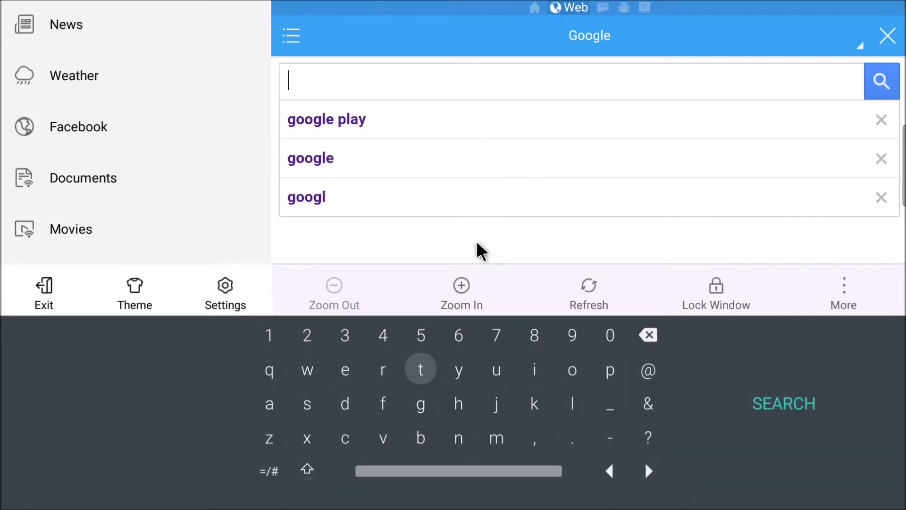
click(328, 122)
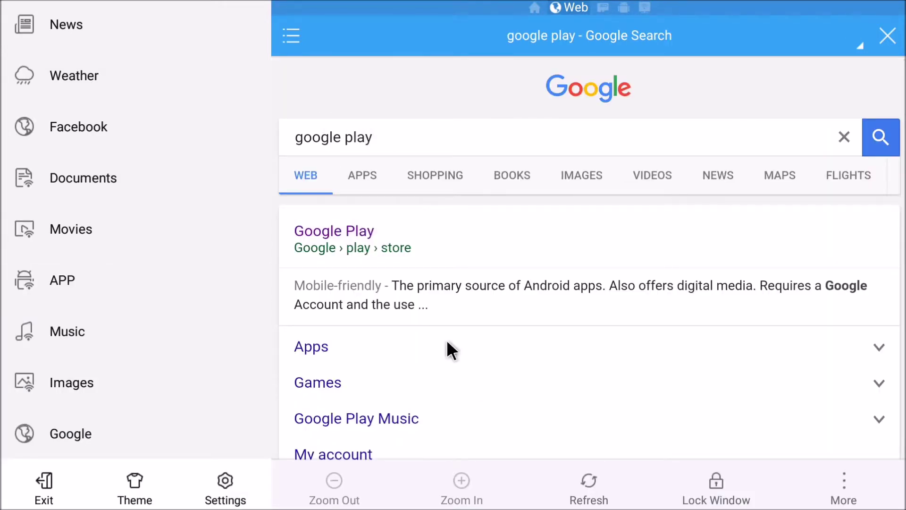
click(345, 231)
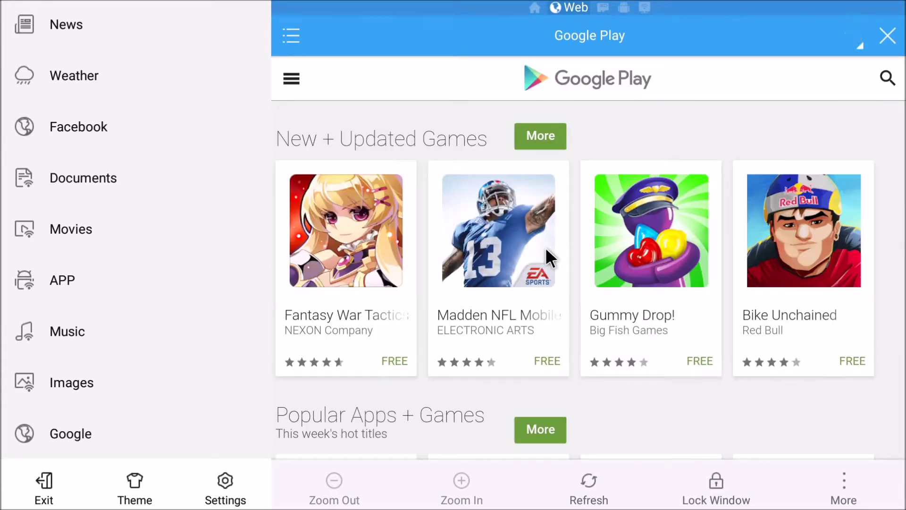
Spell 'Banner' in the Play site search and choose the 'banner saga' suggestion.
click(888, 79)
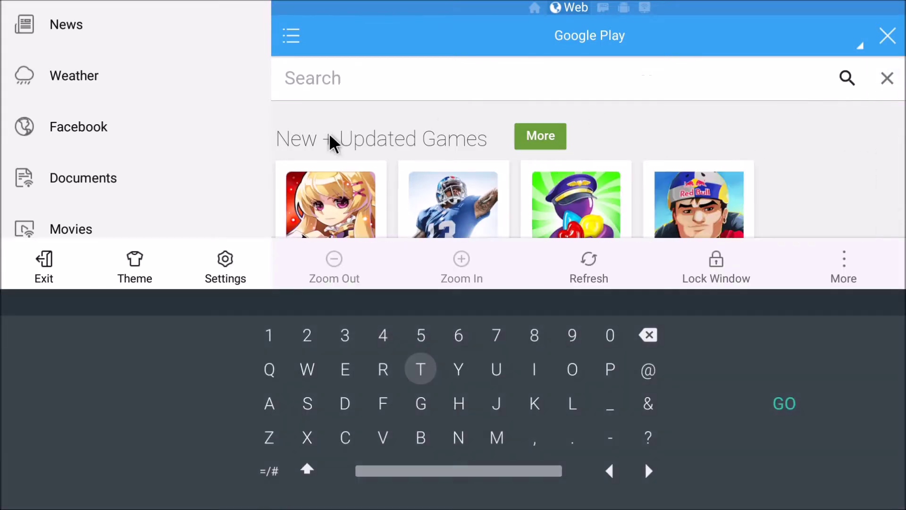
key(Down)
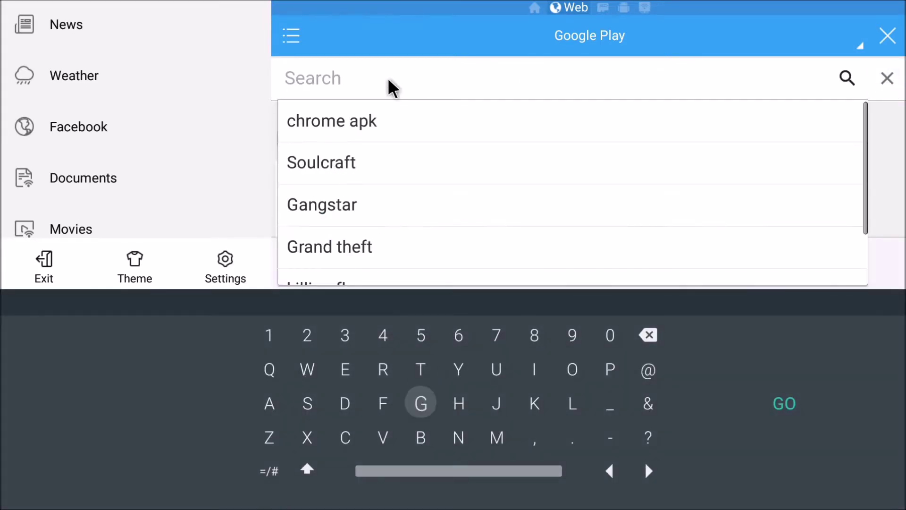
key(Down)
key(Return)
key(Left)
key(Left)
key(Left)
key(Left)
key(Up)
key(Return)
key(Right)
key(Right)
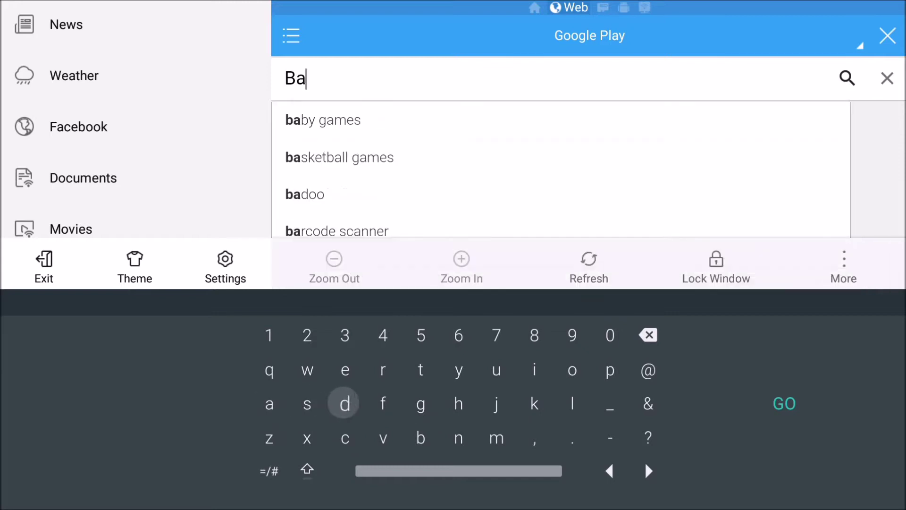
key(Right)
key(Right)
key(Right)
key(Down)
key(Return)
key(Return)
key(Left)
key(Left)
key(Left)
key(Up)
key(Up)
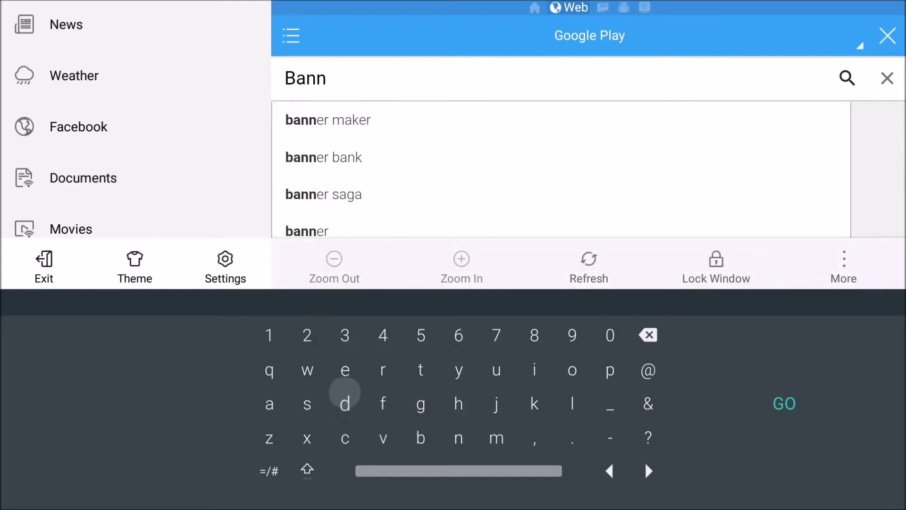
key(Return)
key(Right)
key(Return)
key(Down)
key(Down)
key(Down)
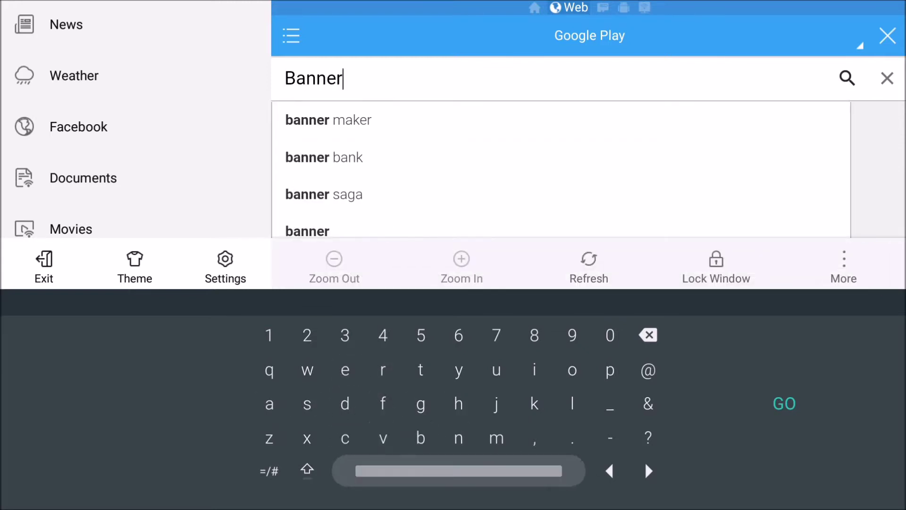
click(346, 198)
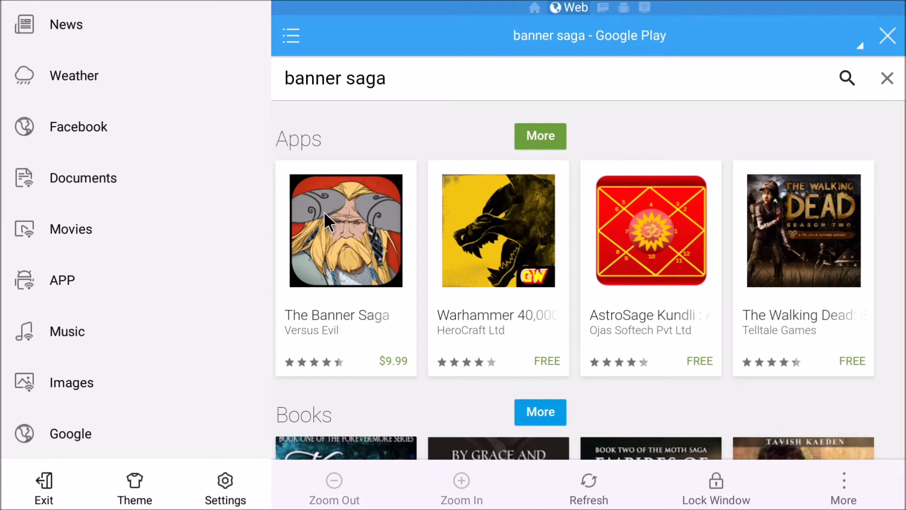
Open The Banner Saga's app page and start its $9.99 purchase.
click(347, 232)
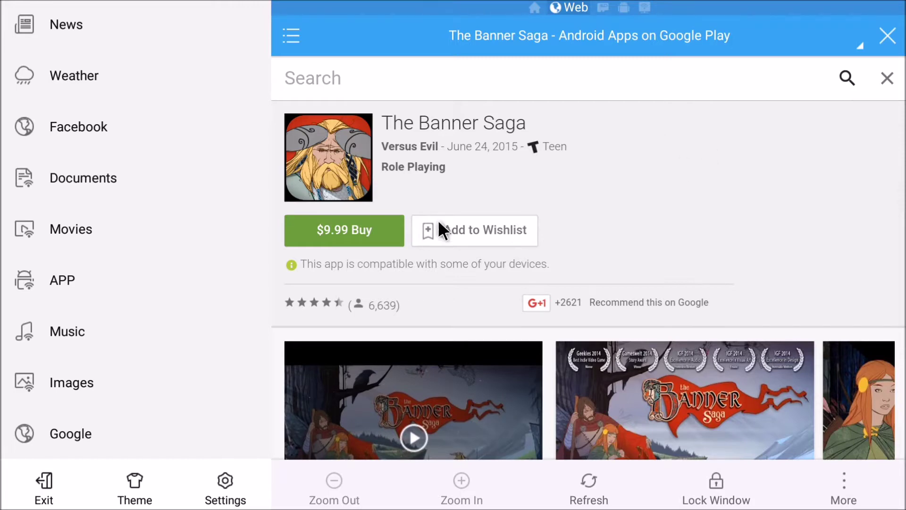
click(352, 228)
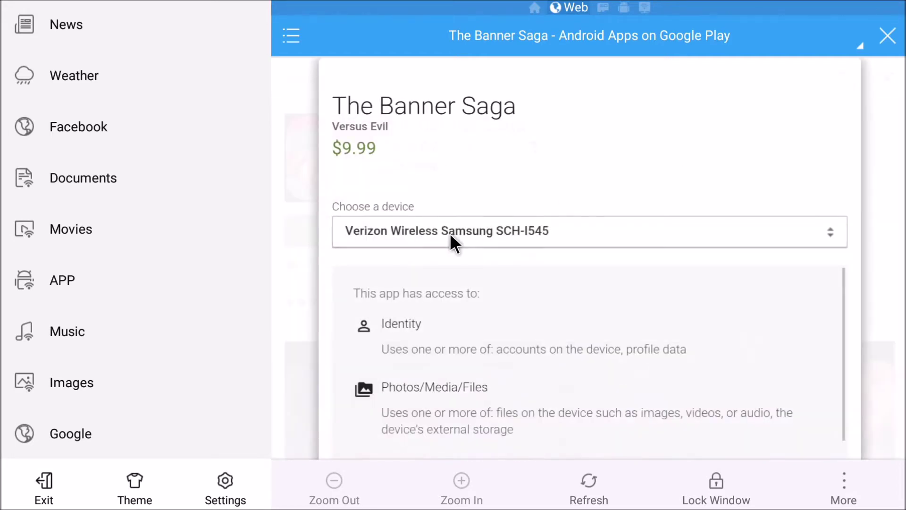
Show the purchase dialog's device list, then close it to return to the game page.
click(451, 241)
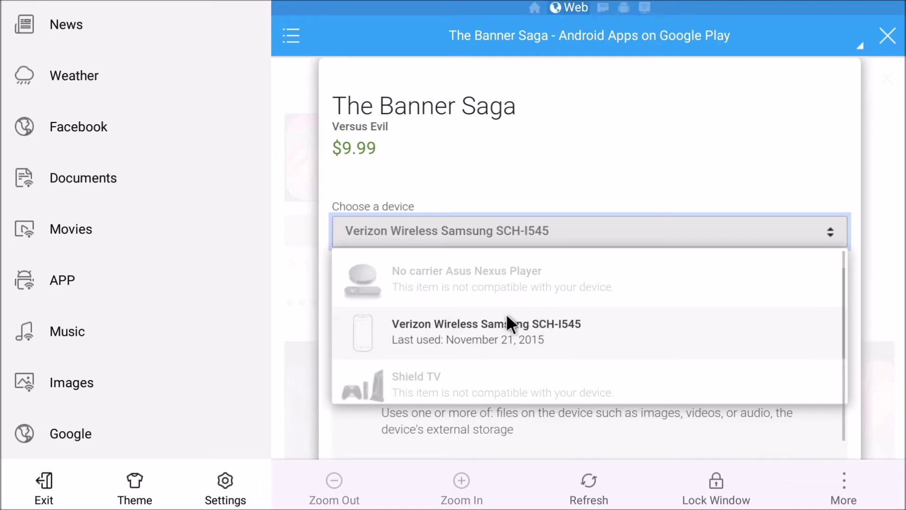
click(891, 253)
Run the unicorns search, then erase that query from the search field.
click(846, 76)
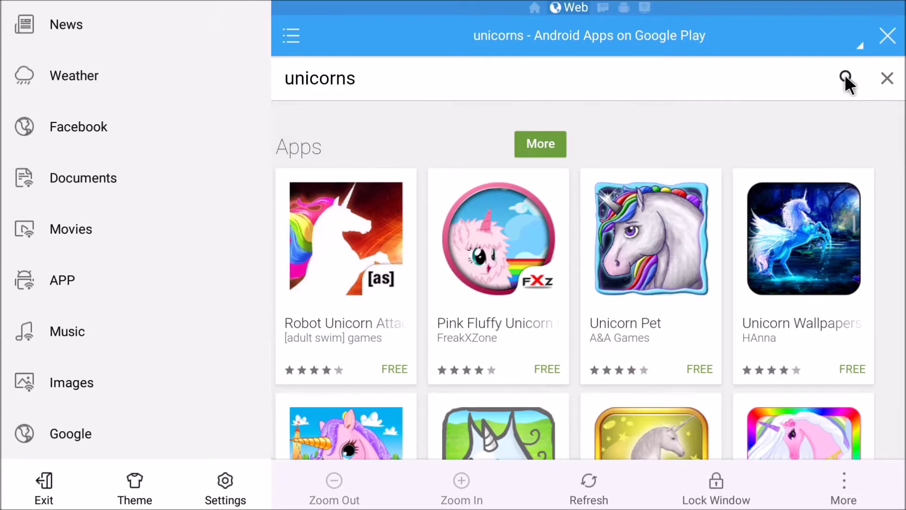
click(844, 76)
click(619, 77)
key(BackSpace)
key(BackSpace)
key(BackSpace)
key(BackSpace)
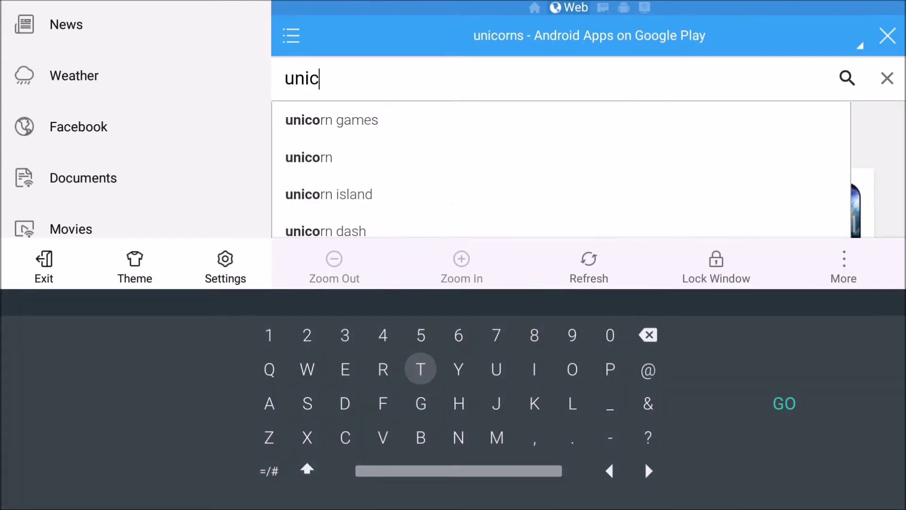
key(BackSpace)
key(BackSpace)
key(BackSpace)
key(BackSpace)
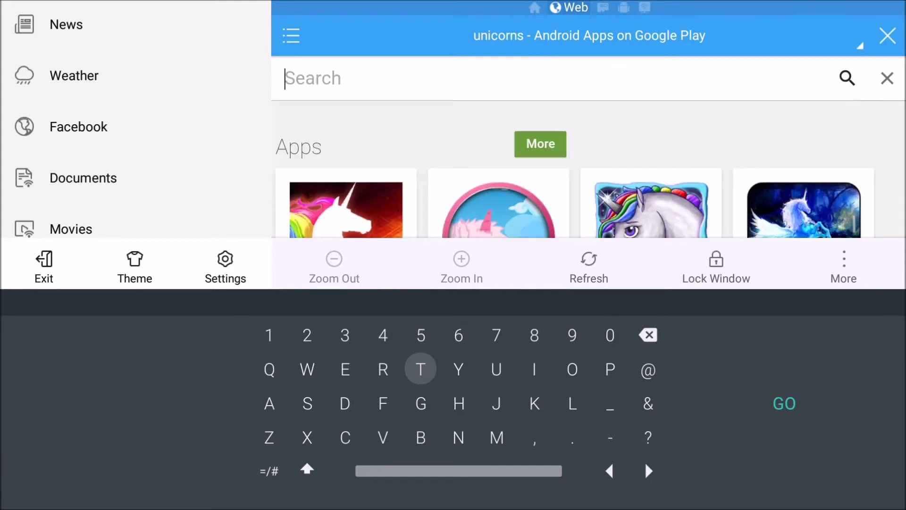
Spell 'Demons' into the search field with the on-screen keyboard.
key(Down)
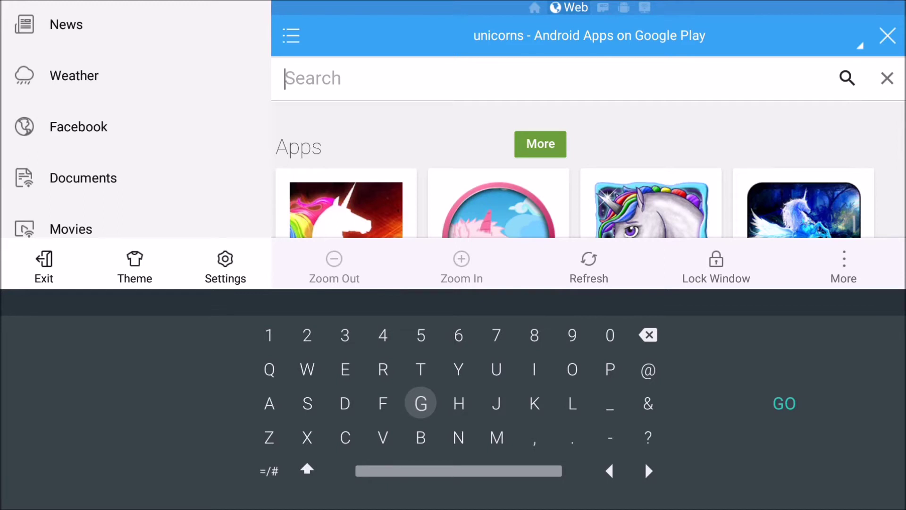
key(Left)
key(Left)
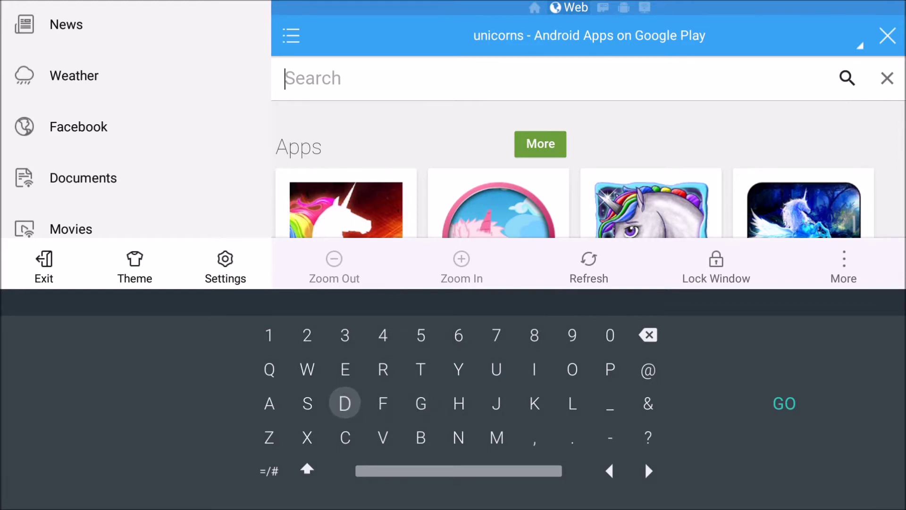
key(Return)
key(Up)
key(Return)
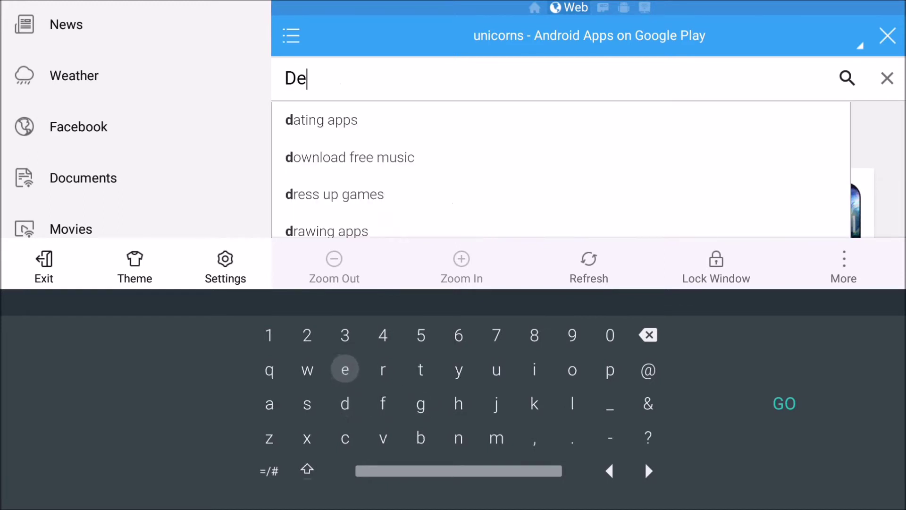
key(Right)
key(Right)
key(Right)
key(Right)
key(Down)
key(Down)
key(Return)
key(Up)
key(Up)
key(Right)
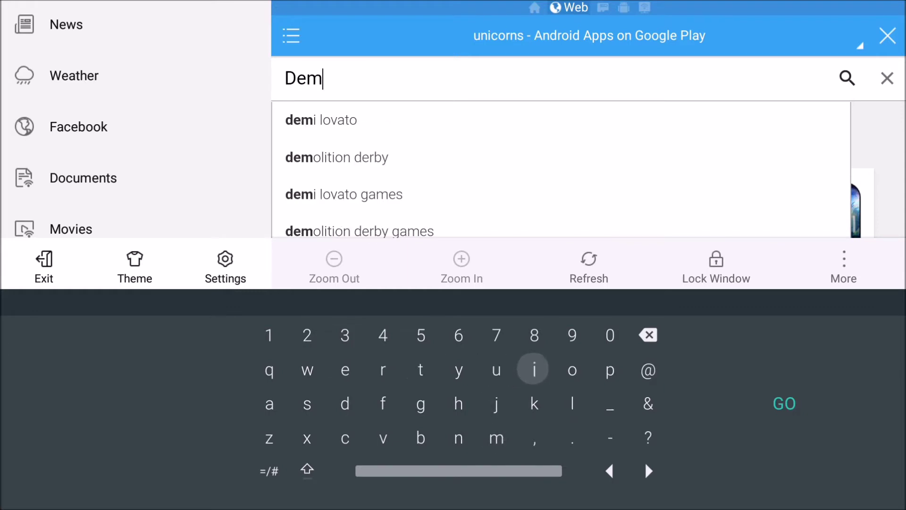
key(Right)
key(Return)
key(Left)
key(Left)
key(Left)
key(Down)
key(Down)
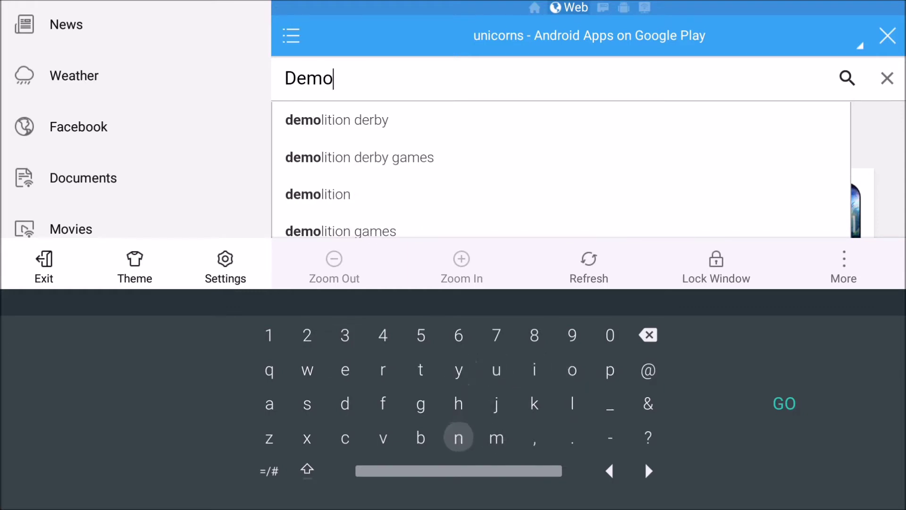
key(Return)
key(Left)
key(Left)
key(Left)
key(Left)
key(Up)
key(Return)
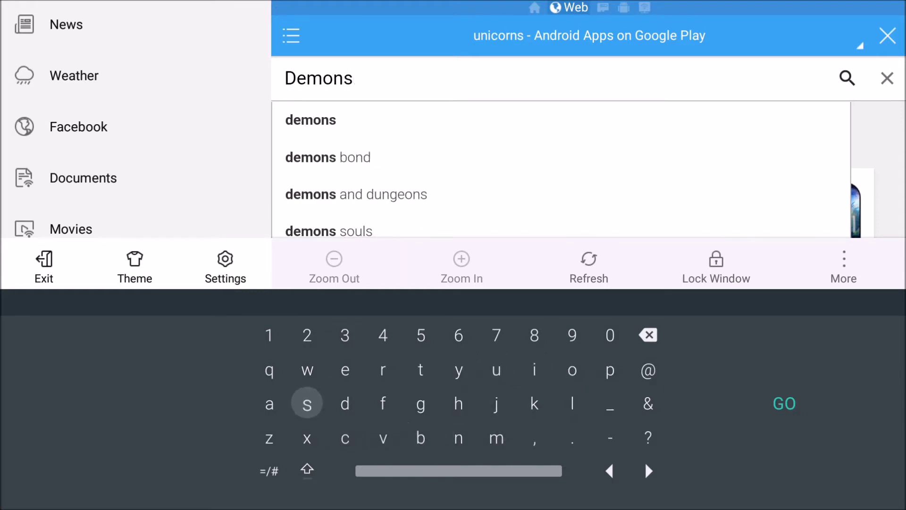
Search 'demons and dungeons', open the game, and install it to Shield TV.
click(399, 196)
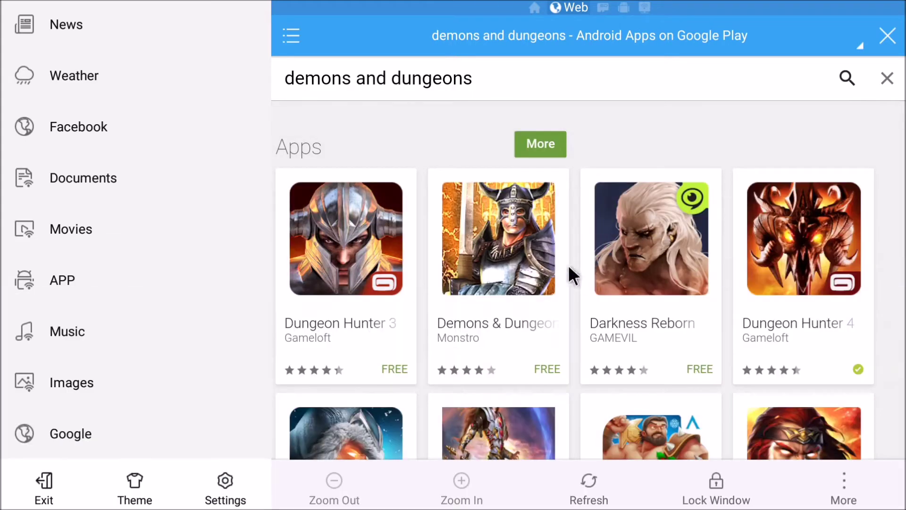
click(508, 225)
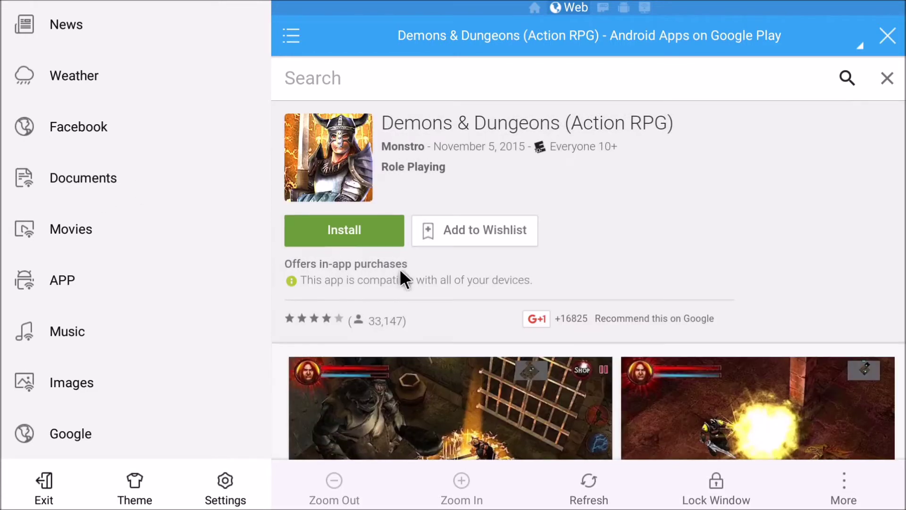
click(326, 225)
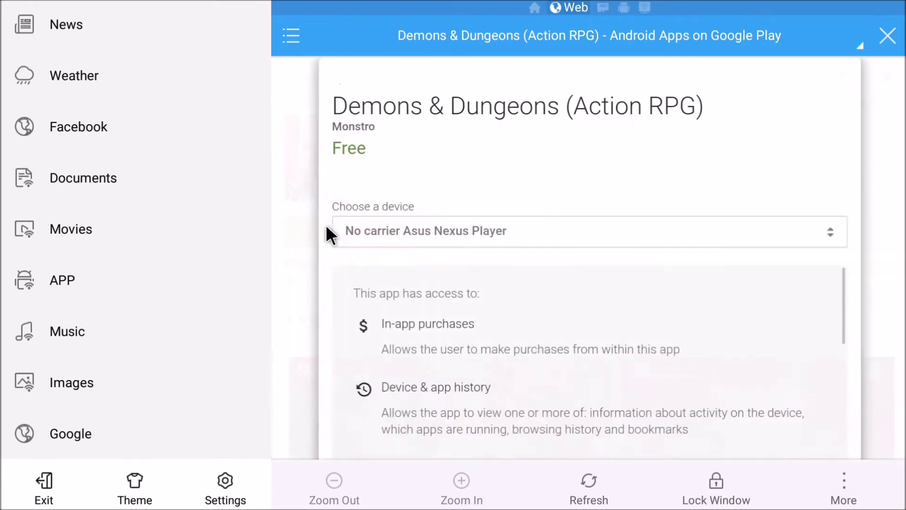
click(432, 238)
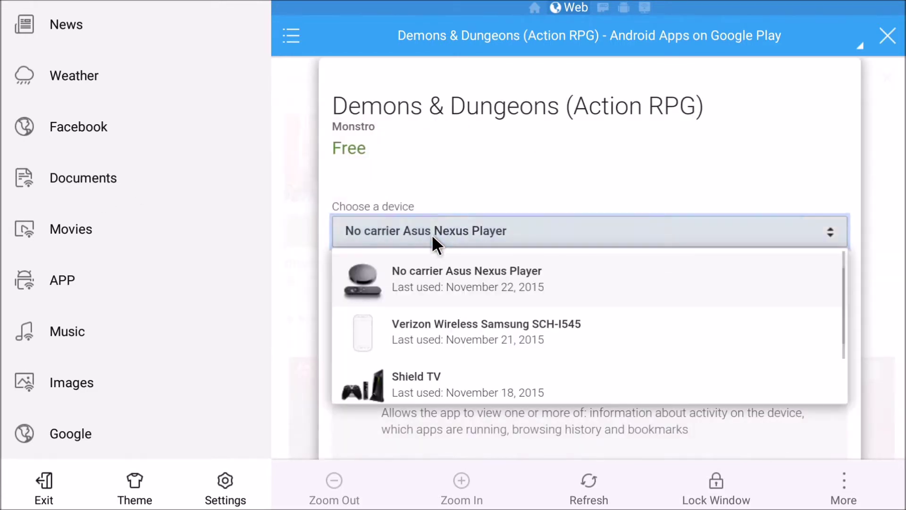
click(438, 381)
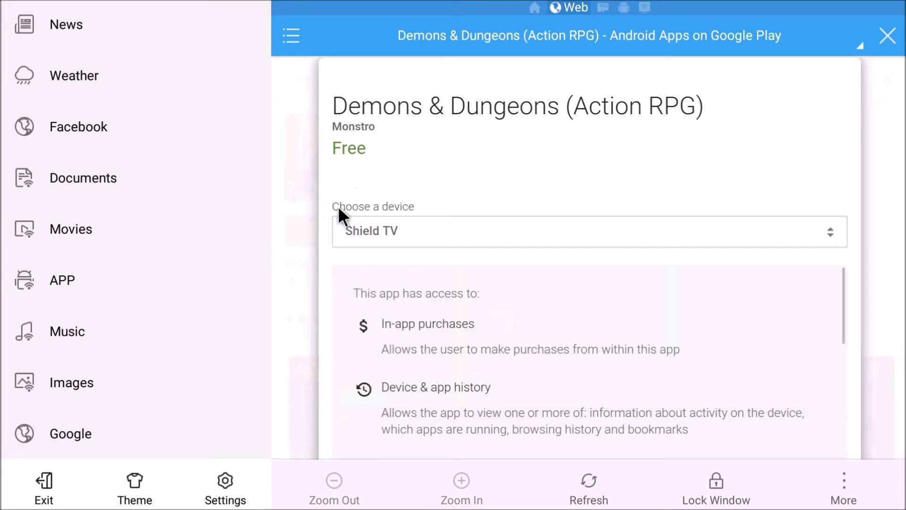
scroll(475, 294, down, 3)
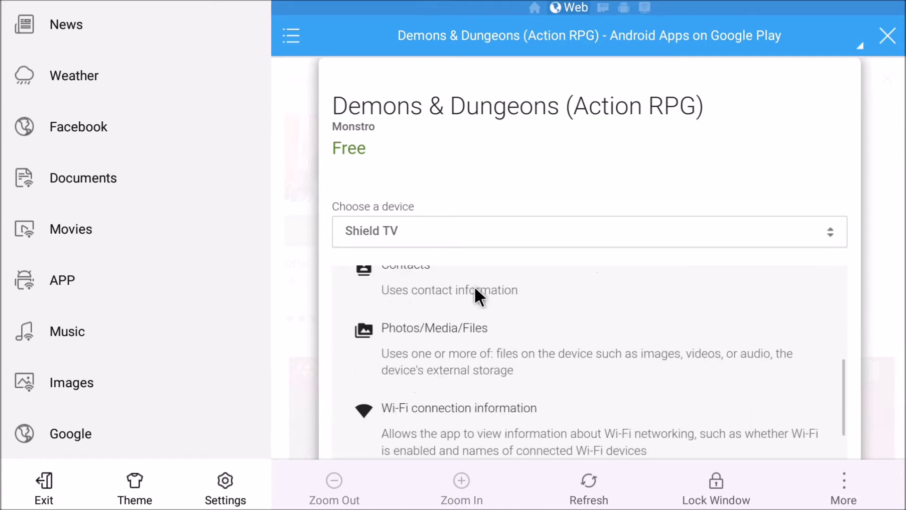
scroll(882, 320, down, 1)
scroll(882, 321, down, 3)
scroll(882, 321, up, 2)
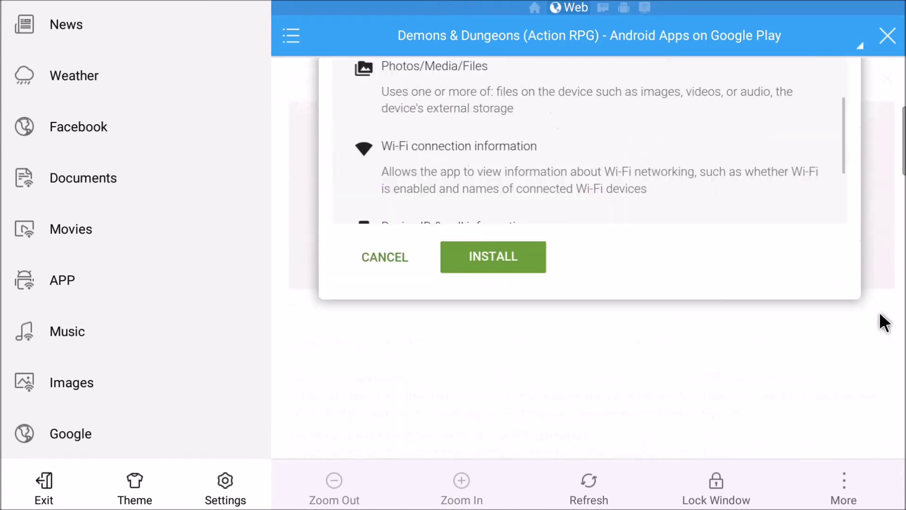
click(472, 258)
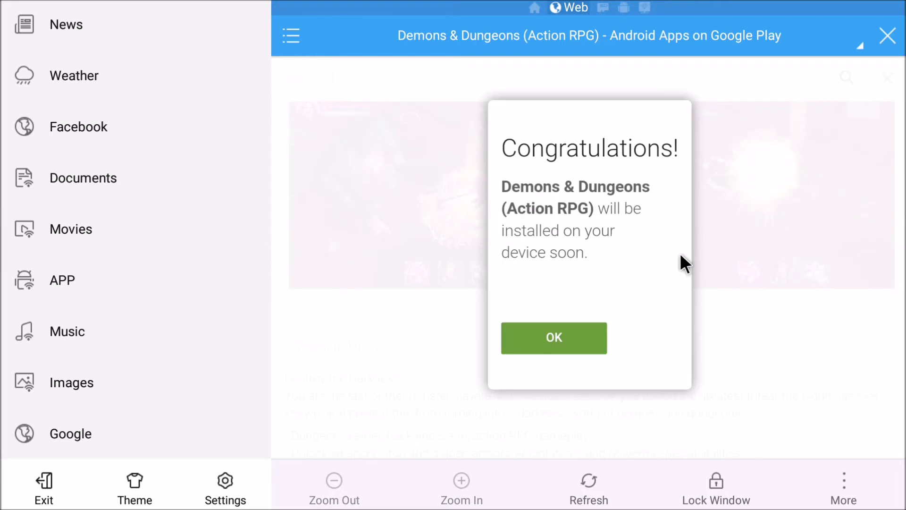
Dismiss the Congratulations dialog, find Demons & Dungeons in the app grid, then move to Soulcraft.
click(539, 335)
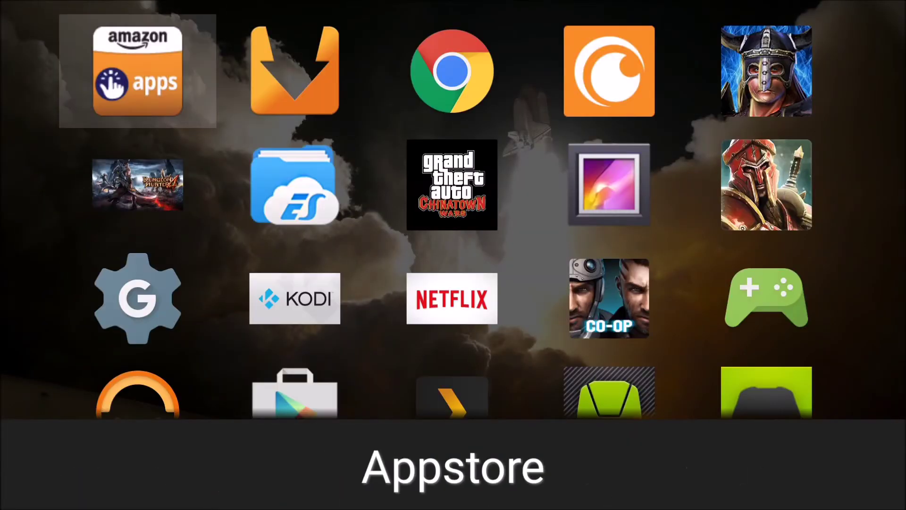
key(Right)
key(Right)
key(Right)
key(Right)
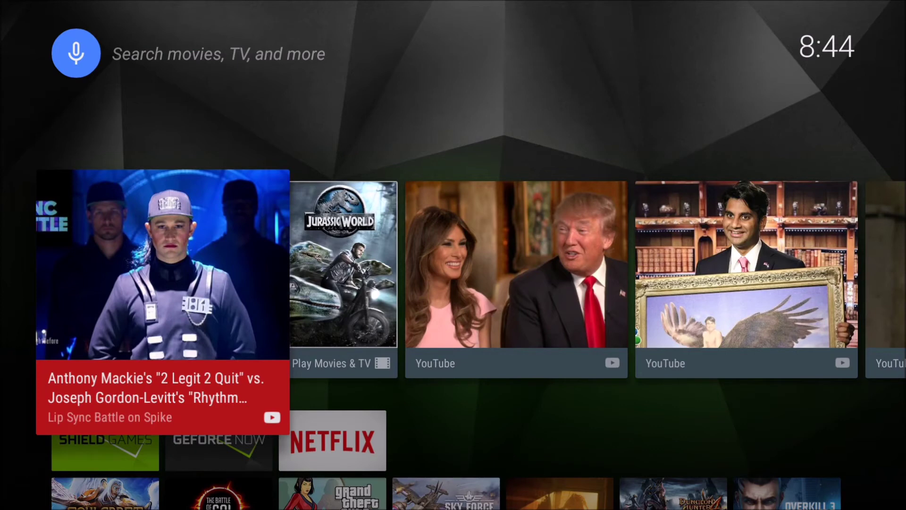
key(Down)
key(Down)
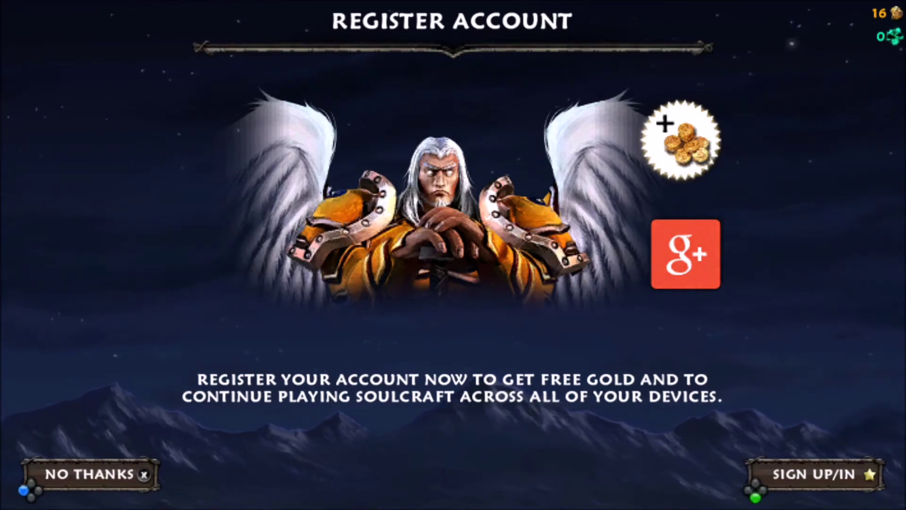
Skip account registration, start the Arrival mission, and walk the hero toward the courtyard.
key(Escape)
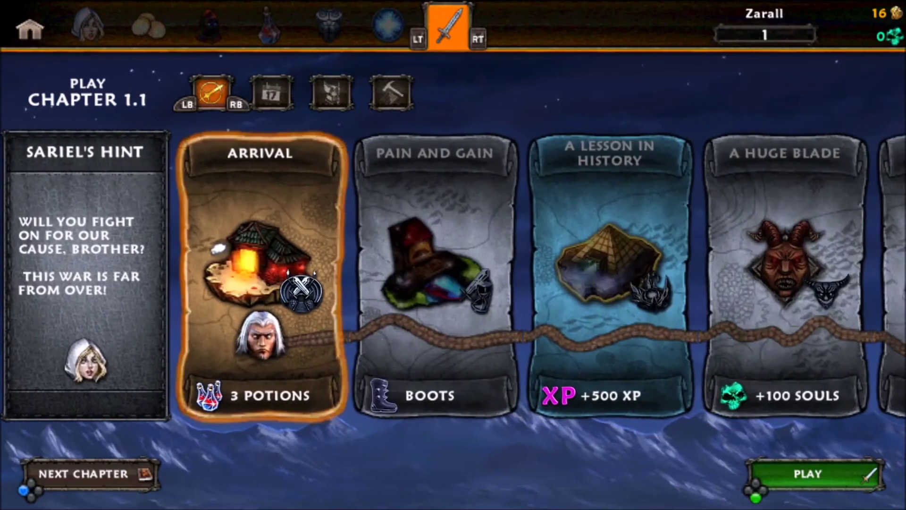
key(Return)
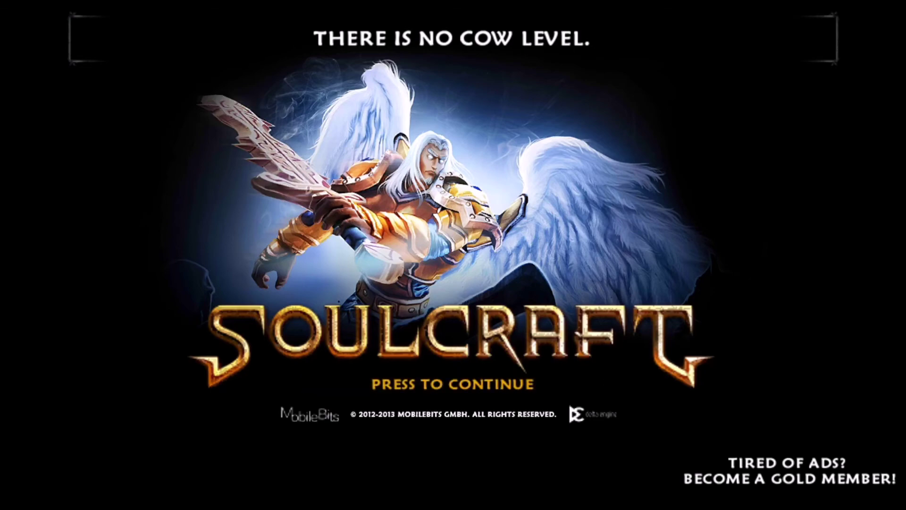
key(Return)
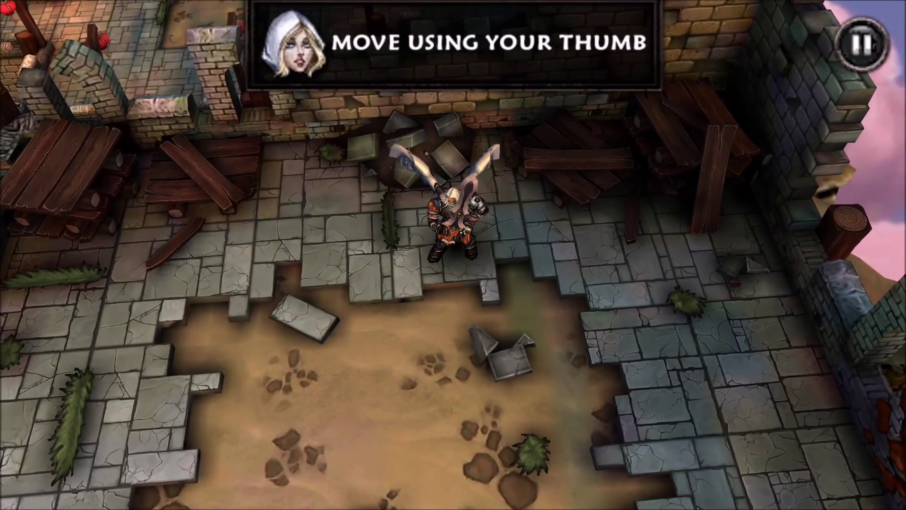
drag(453, 234, 397, 298)
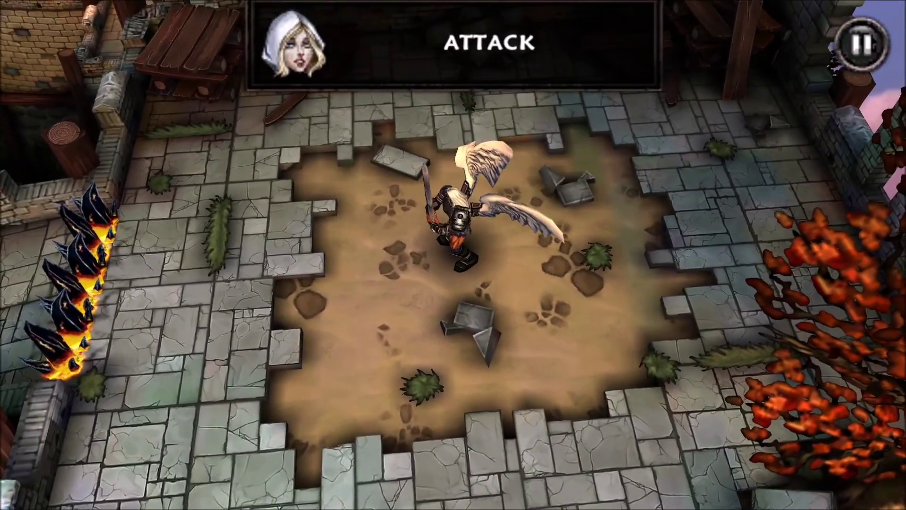
Attack the demon hounds, then pause to view the current Easy level rewards.
click(793, 439)
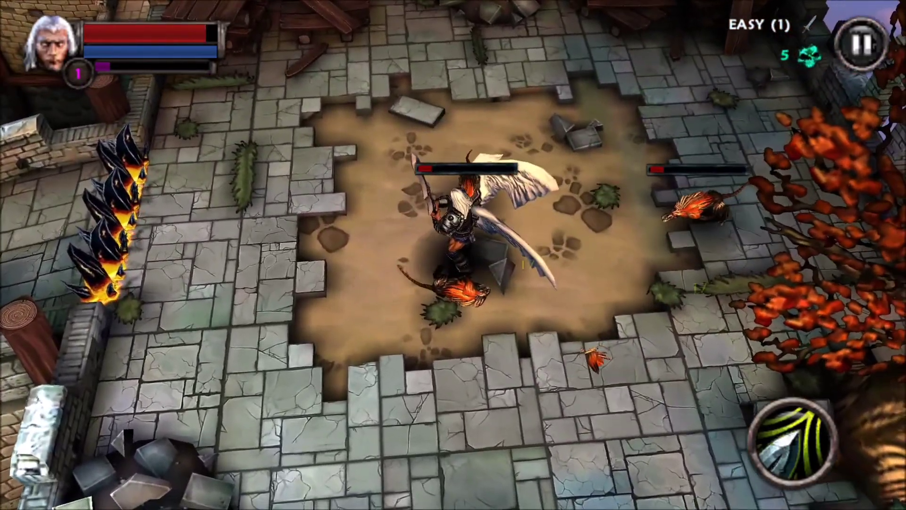
key(Escape)
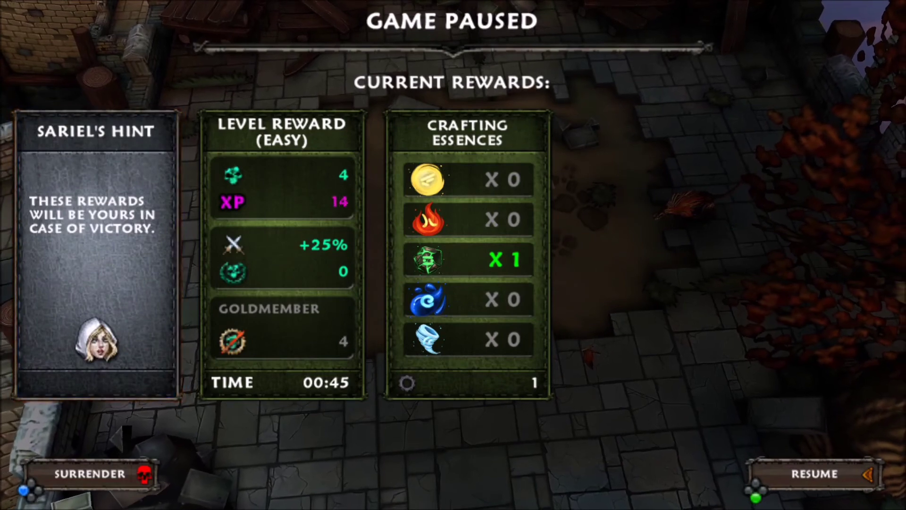